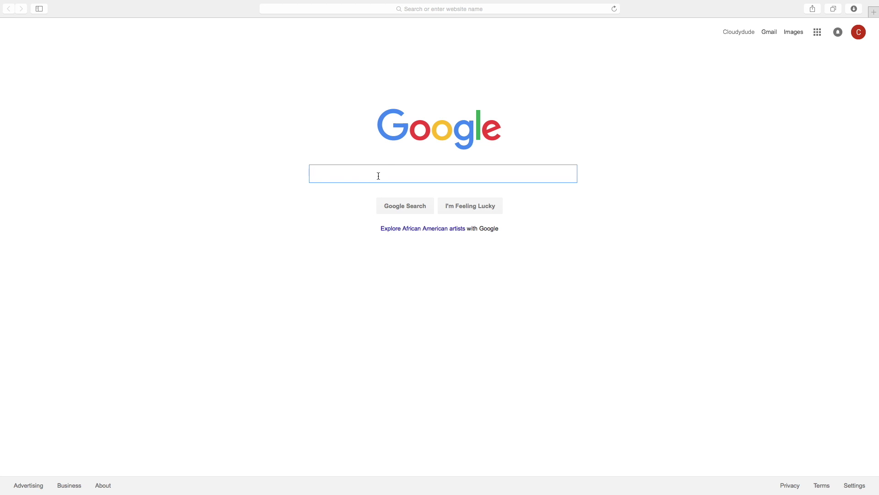
# Focus Safari's address bar over the Google homepage to enter a new address.
pyautogui.click(419, 11)
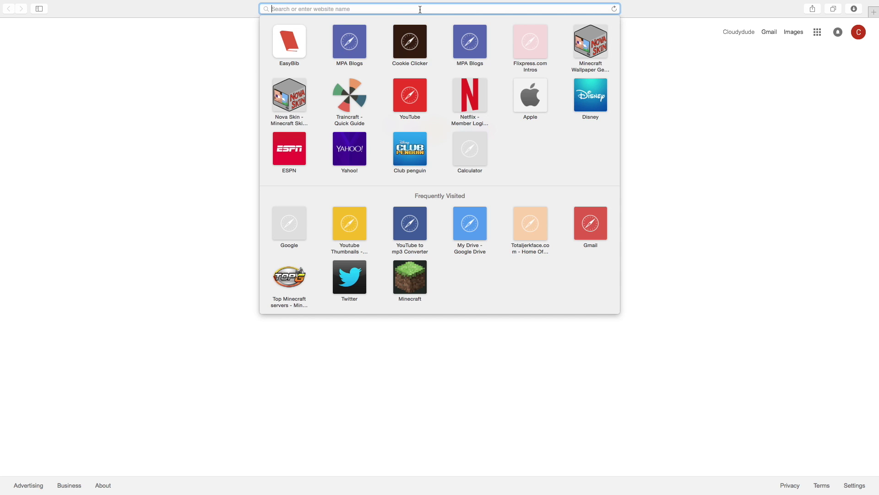
# Search Google for 'optifine' and open the official OptiFine site at optifine.net.
pyautogui.write('optifine.n')
pyautogui.press('BackSpace')
pyautogui.press('BackSpace')
pyautogui.press('BackSpace')
pyautogui.press('Return')
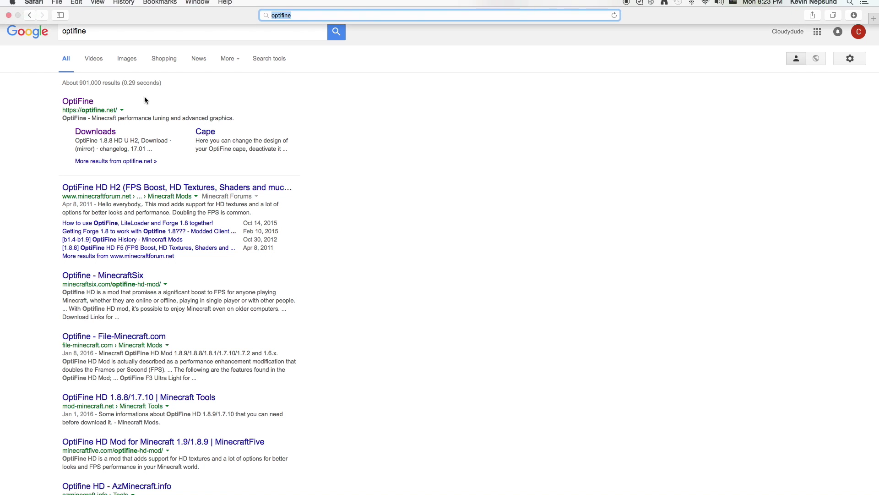
pyautogui.click(74, 100)
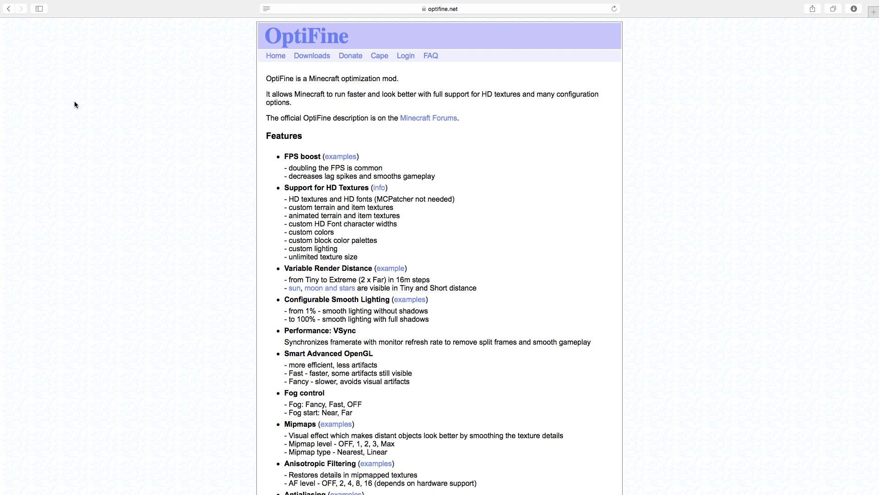
pyautogui.click(303, 55)
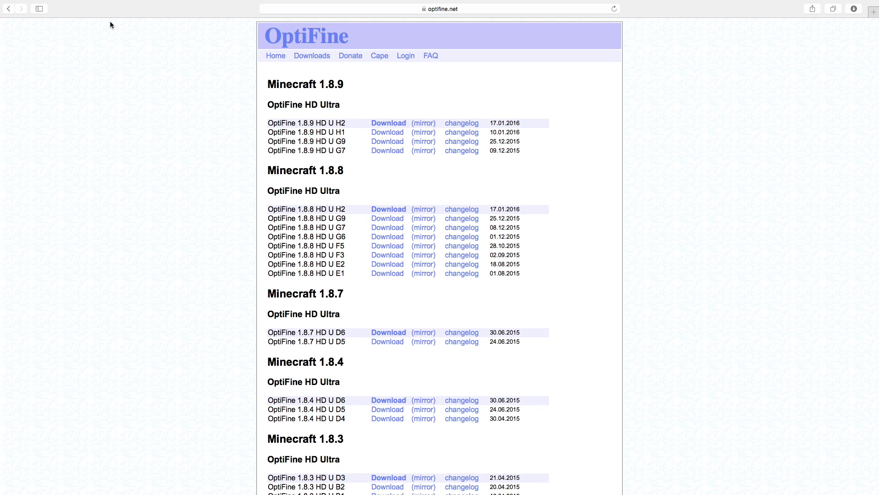
pyautogui.click(10, 9)
pyautogui.click(9, 8)
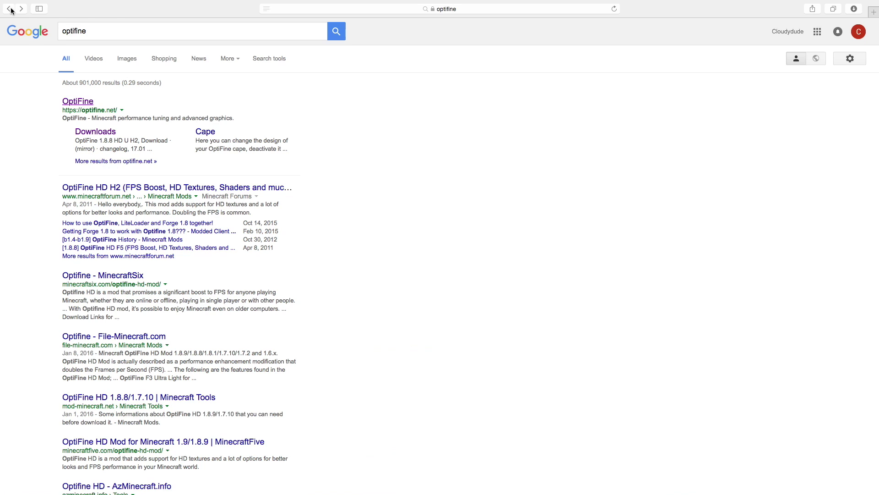
pyautogui.click(82, 102)
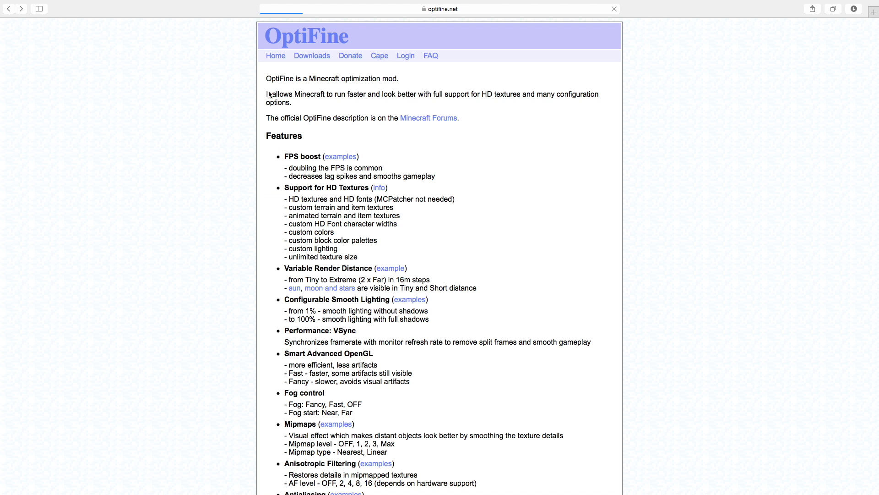
# Open OptiFine's Downloads page and browse the version list, ending at the 1.8.9 builds on top.
pyautogui.click(305, 56)
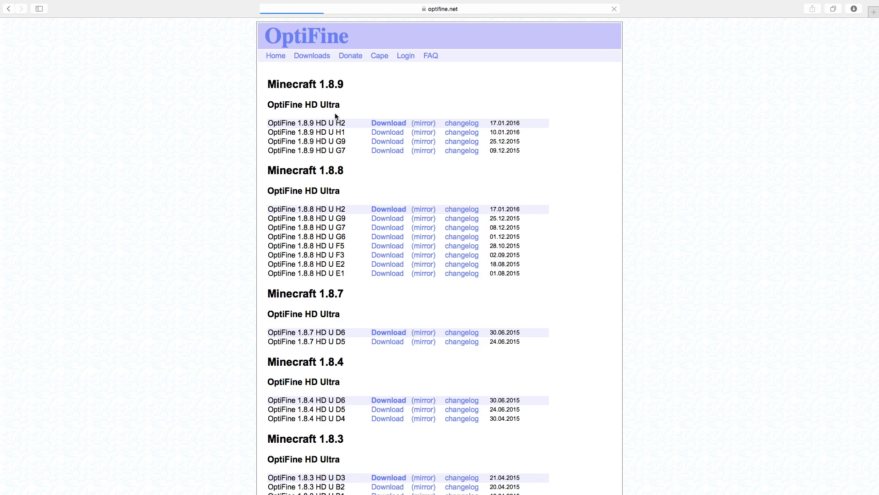
pyautogui.scroll(-15, 336, 120)
pyautogui.scroll(-20, 336, 120)
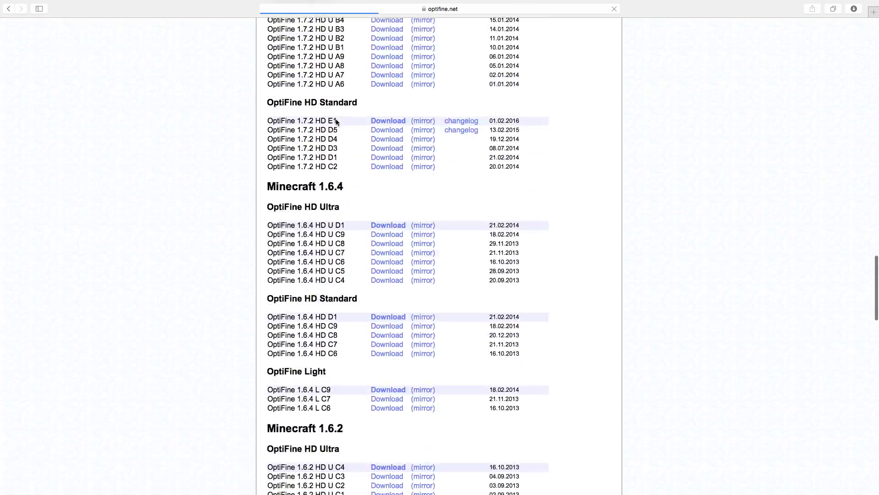
pyautogui.scroll(-5, 336, 121)
pyautogui.scroll(20, 335, 121)
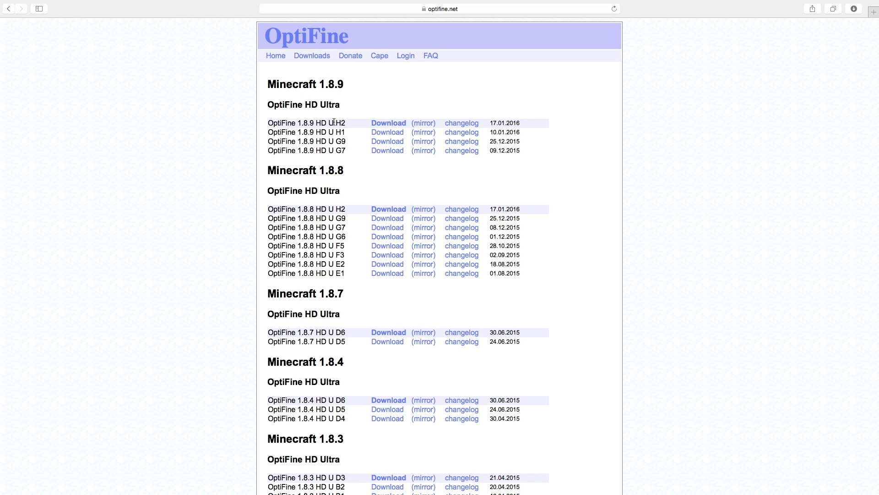
pyautogui.scroll(-15, 334, 122)
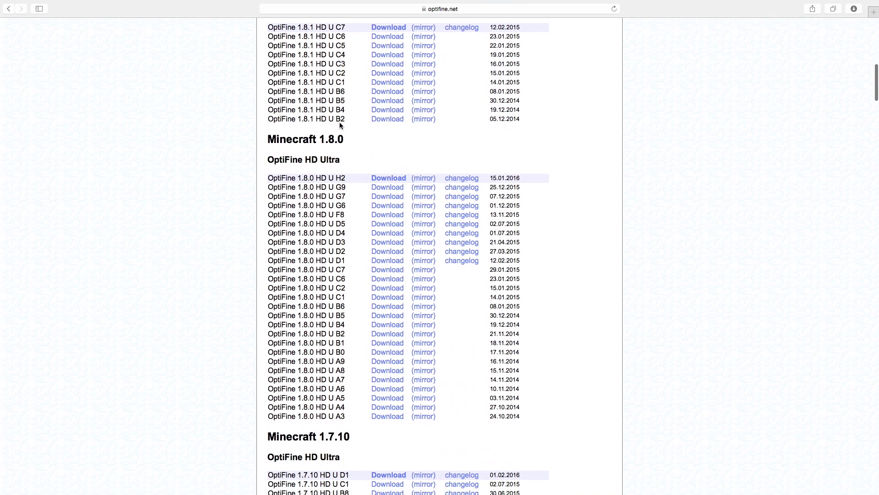
pyautogui.scroll(-4, 340, 122)
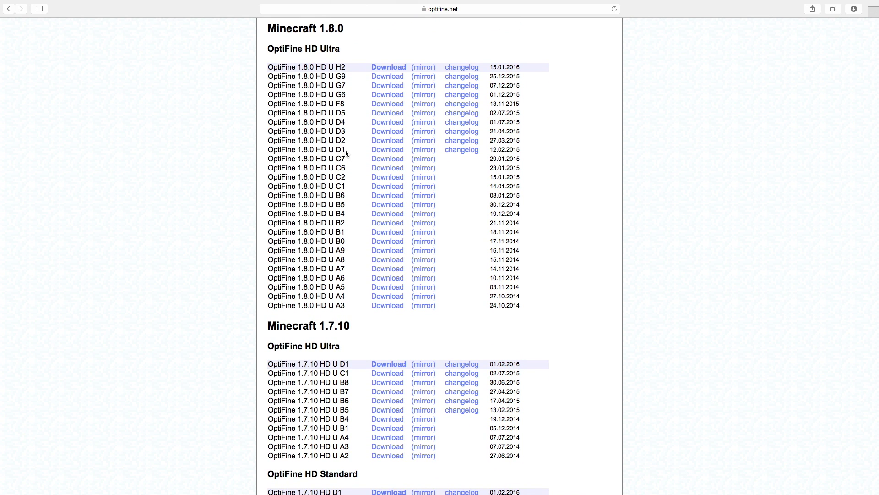
pyautogui.scroll(20, 345, 150)
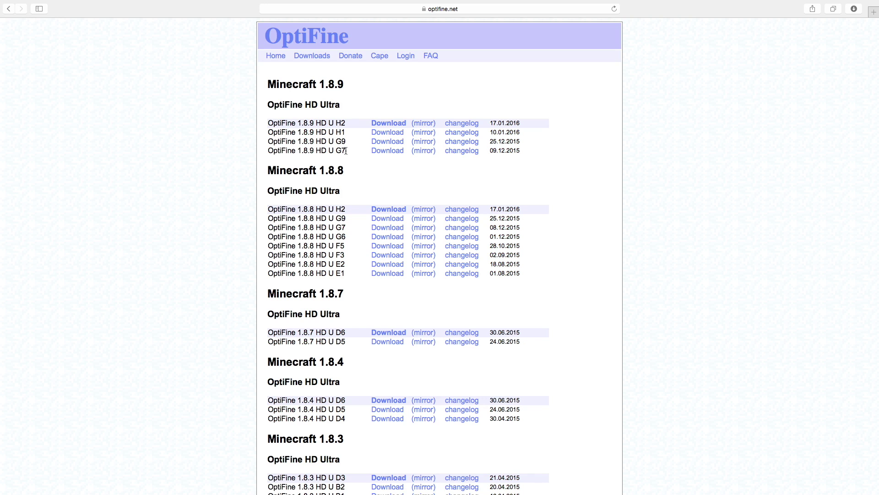
# Choose OptiFine 1.8.9 HD U H2, skip the adf.ly ad, and close the popup tab.
pyautogui.click(383, 123)
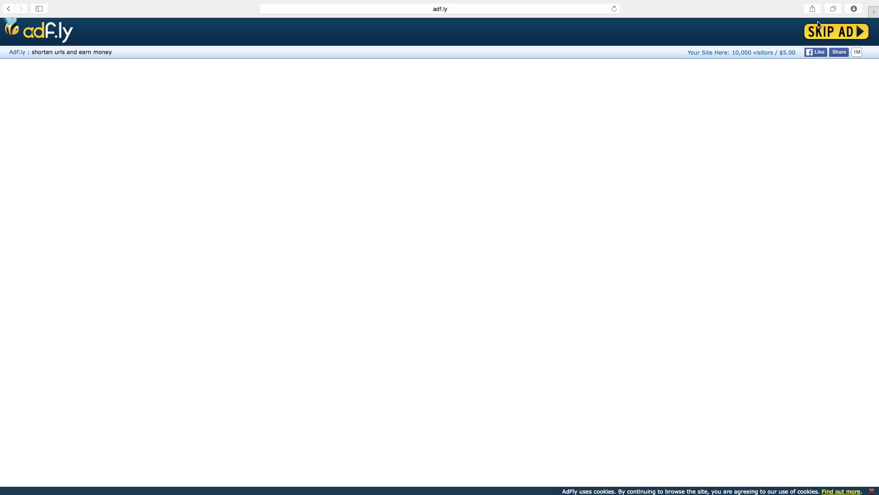
pyautogui.click(831, 33)
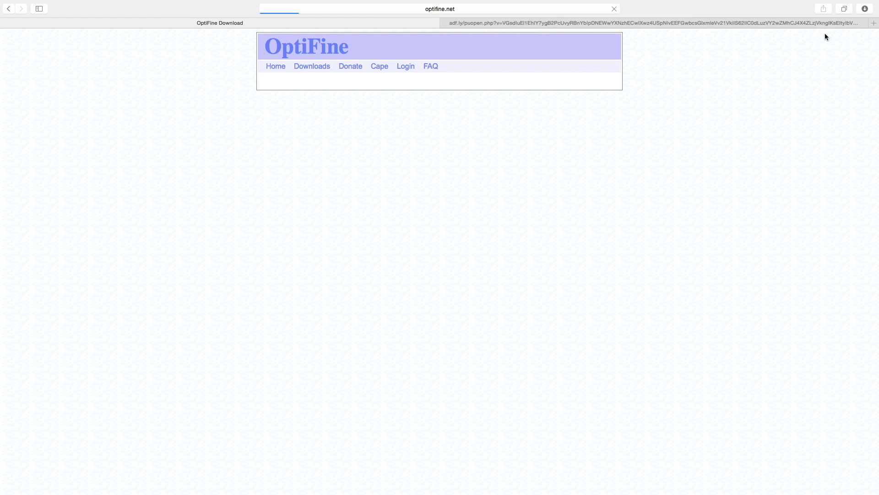
pyautogui.click(445, 23)
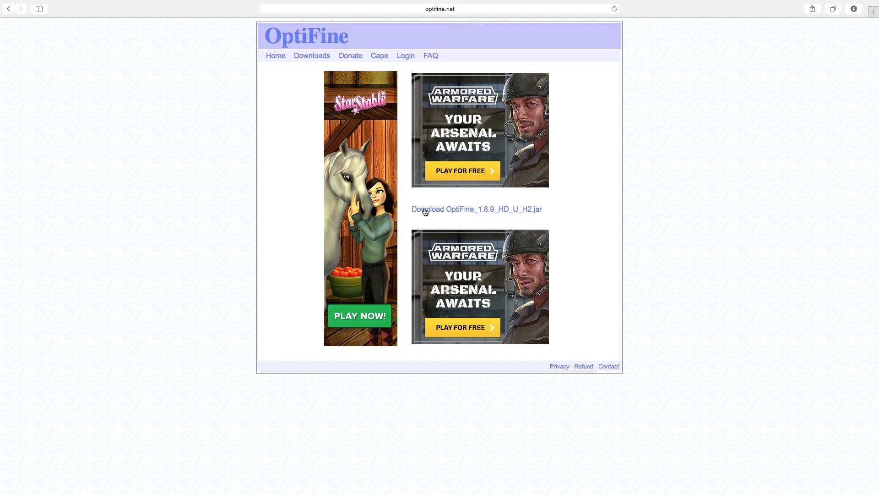
# Download OptiFine_1.8.9_HD_U_H2.jar, check the downloads list, and move Safari aside.
pyautogui.click(482, 209)
pyautogui.click(854, 10)
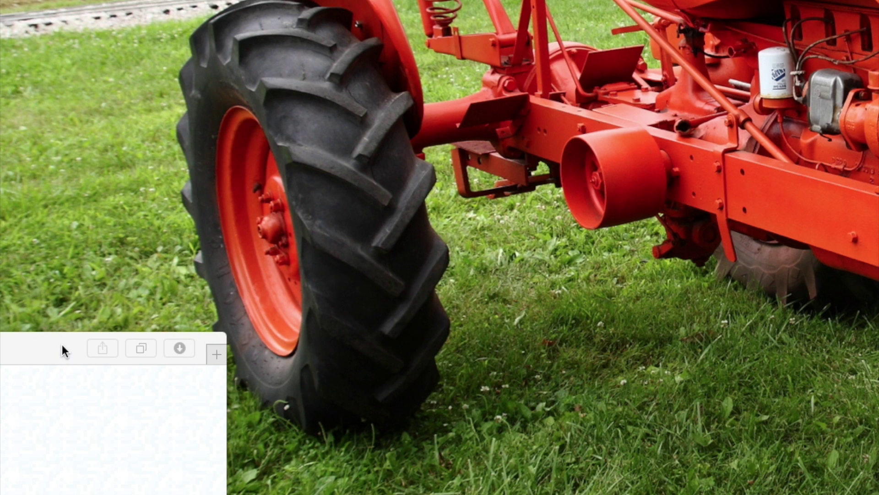
pyautogui.moveTo(63, 346); pyautogui.dragTo(92, 317)
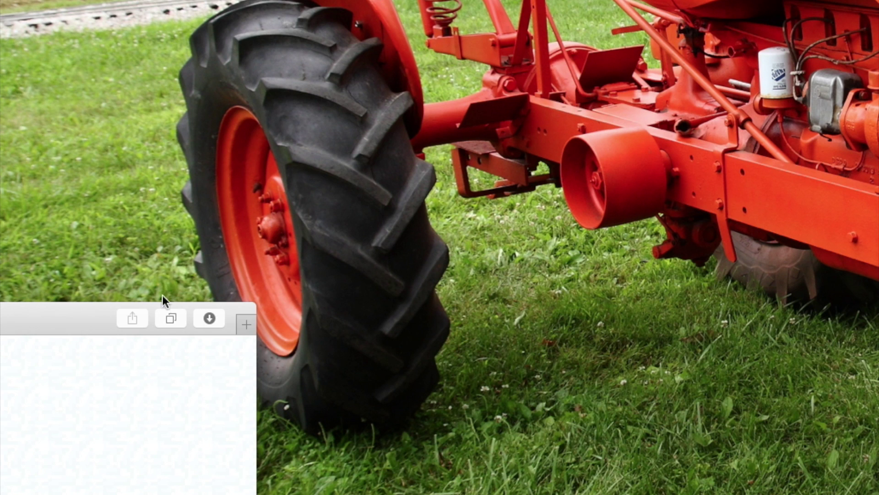
# Drag the OptiFine 1.8.9 jar from the downloads list onto the desktop and close Safari.
pyautogui.moveTo(89, 306); pyautogui.dragTo(11, 381)
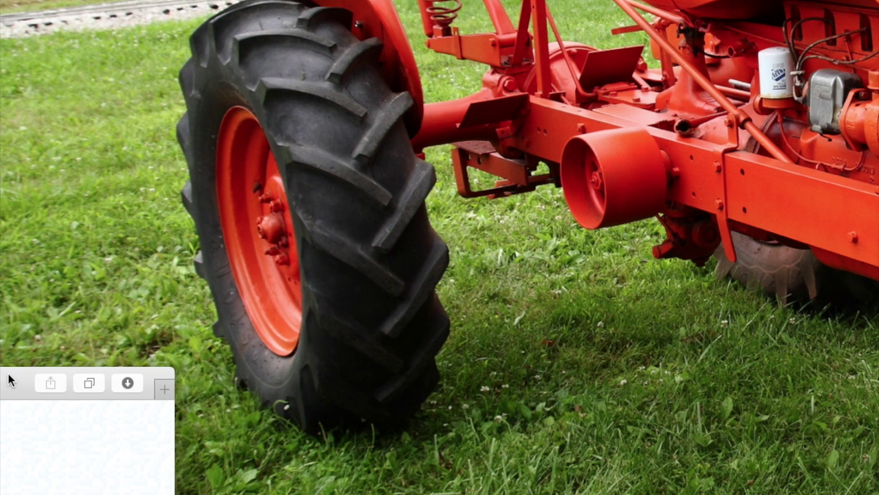
pyautogui.click(128, 382)
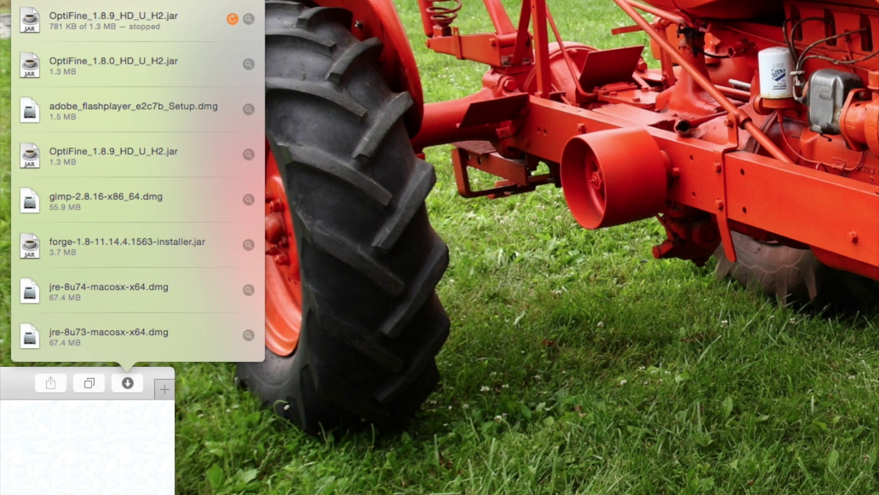
pyautogui.moveTo(114, 155); pyautogui.dragTo(555, 114)
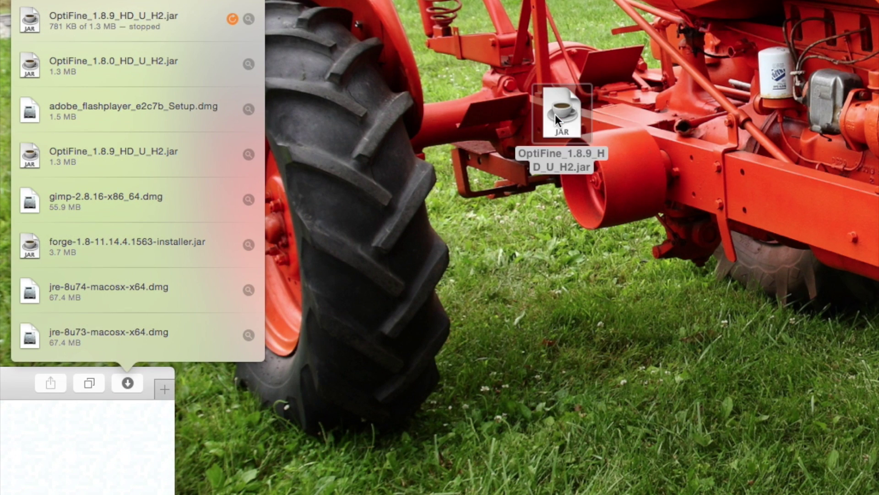
pyautogui.moveTo(24, 387); pyautogui.dragTo(772, 356)
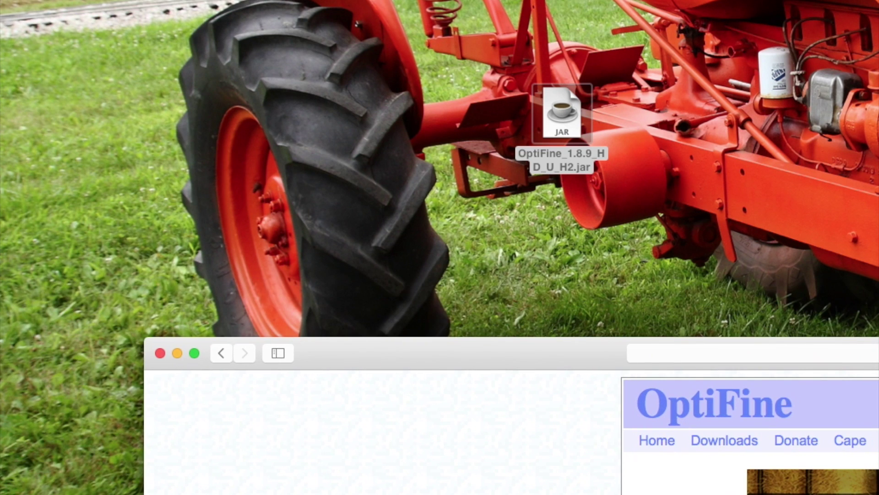
pyautogui.click(161, 353)
pyautogui.click(639, 128)
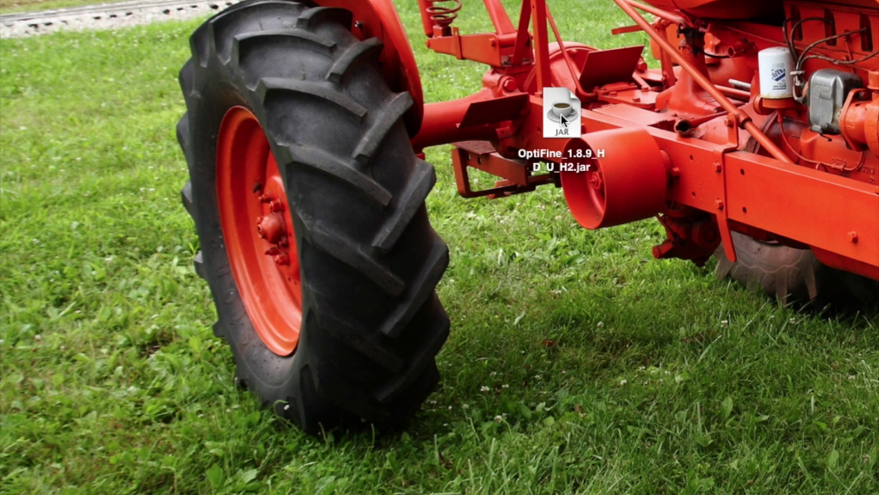
# Open the OptiFine jar from its context menu and approve the unidentified-developer warning.
pyautogui.rightClick(547, 120)
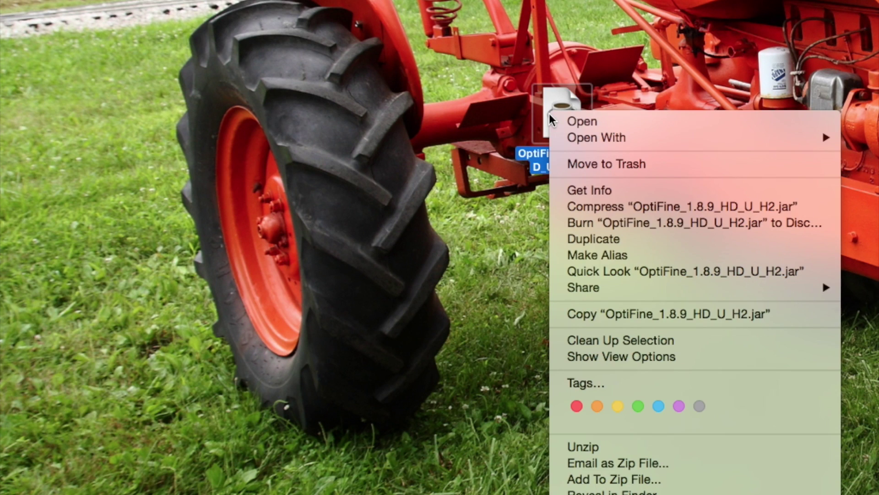
pyautogui.click(573, 121)
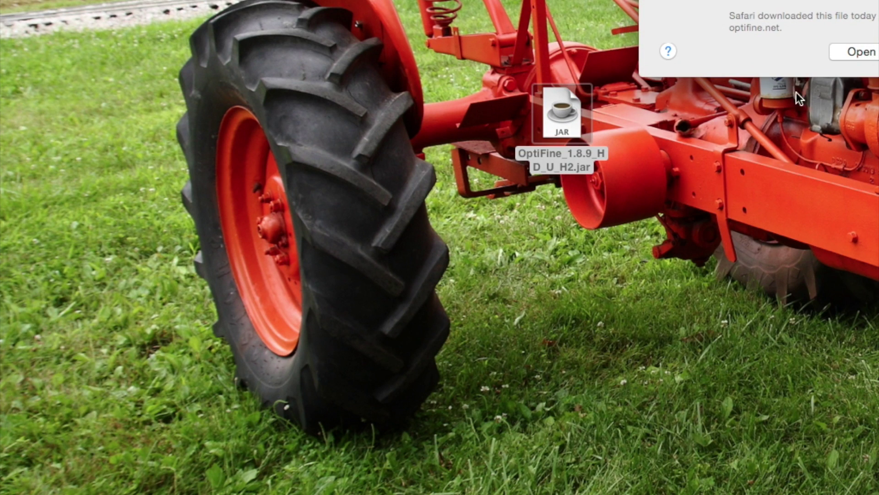
pyautogui.moveTo(733, 6); pyautogui.dragTo(191, 159)
pyautogui.click(311, 318)
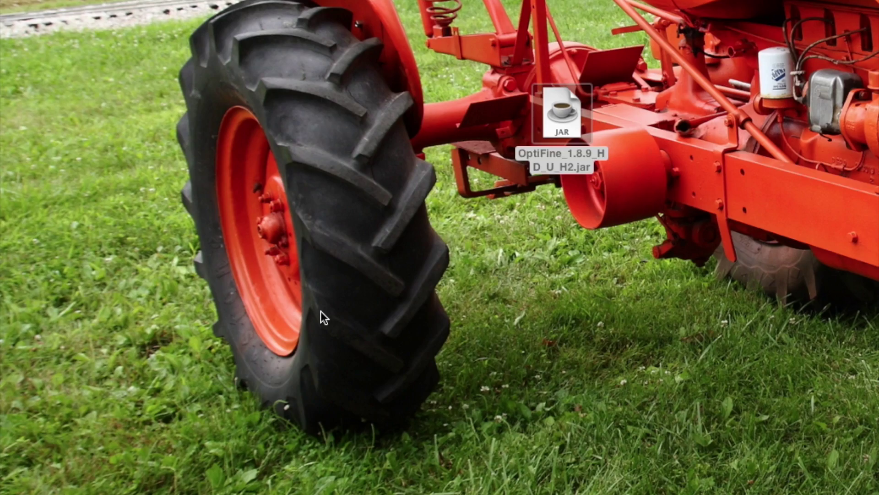
# Install OptiFine 1.8.9 HD U H2, dismiss the success message, and move the jar to the desktop's top-right.
pyautogui.click(320, 311)
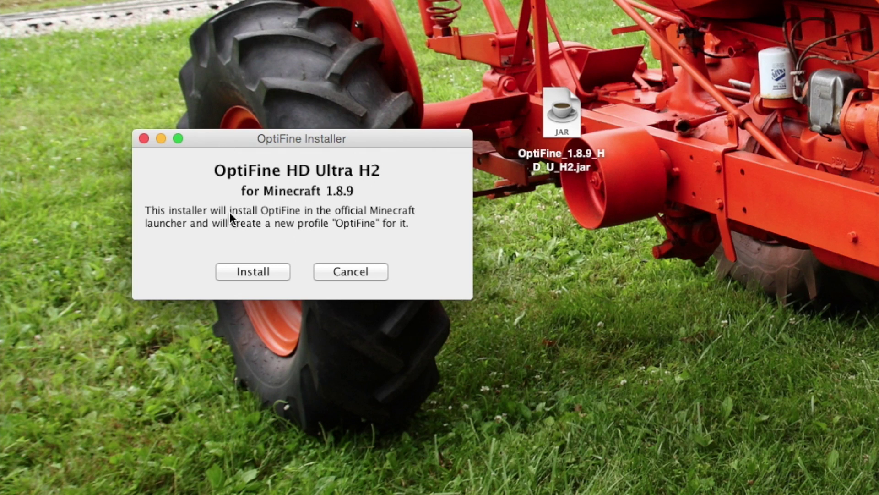
pyautogui.moveTo(255, 139); pyautogui.dragTo(347, 152)
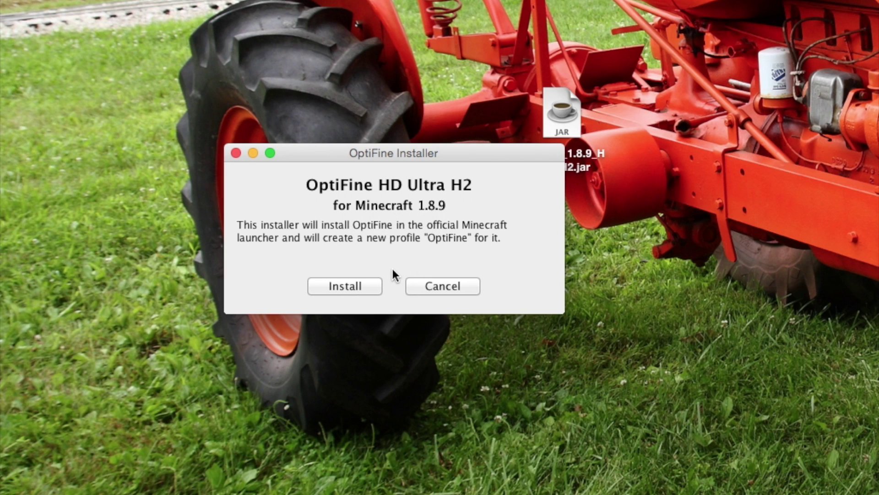
pyautogui.click(352, 284)
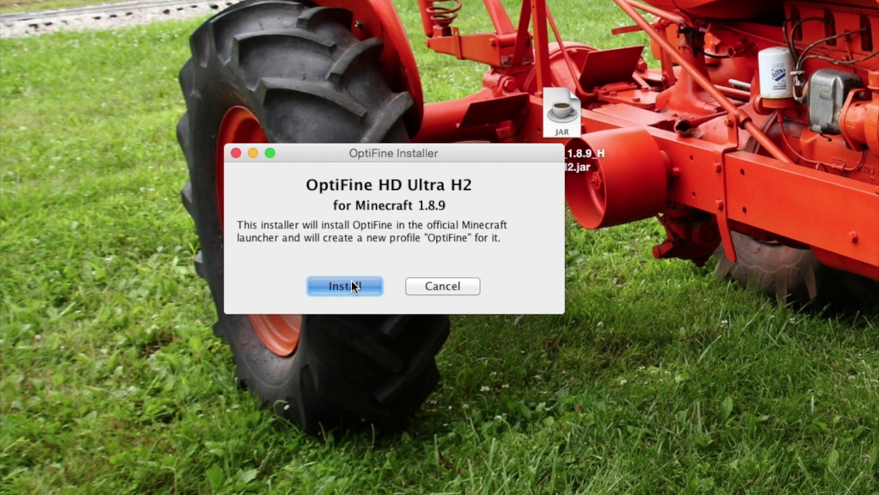
pyautogui.moveTo(752, 91); pyautogui.dragTo(432, 92)
pyautogui.click(579, 201)
pyautogui.moveTo(587, 106); pyautogui.dragTo(870, 4)
# Tidy the desktop icons with Clean Up from the desktop context menu.
pyautogui.rightClick(704, 79)
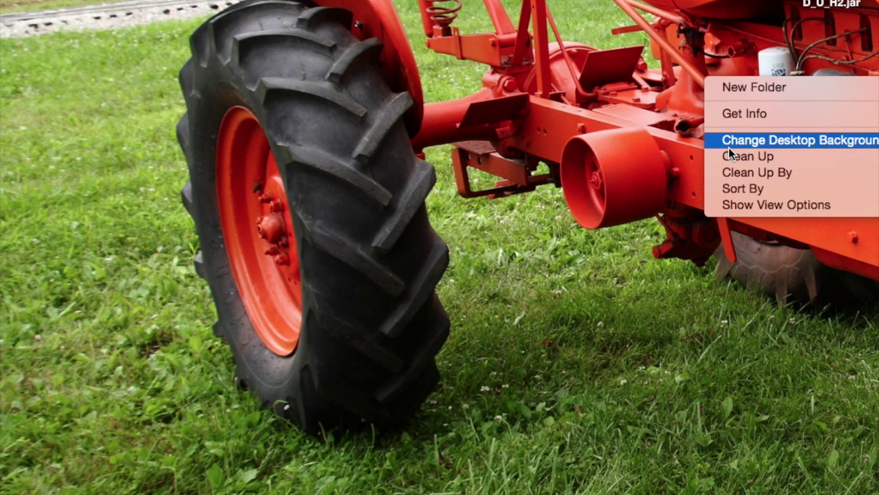
pyautogui.click(729, 153)
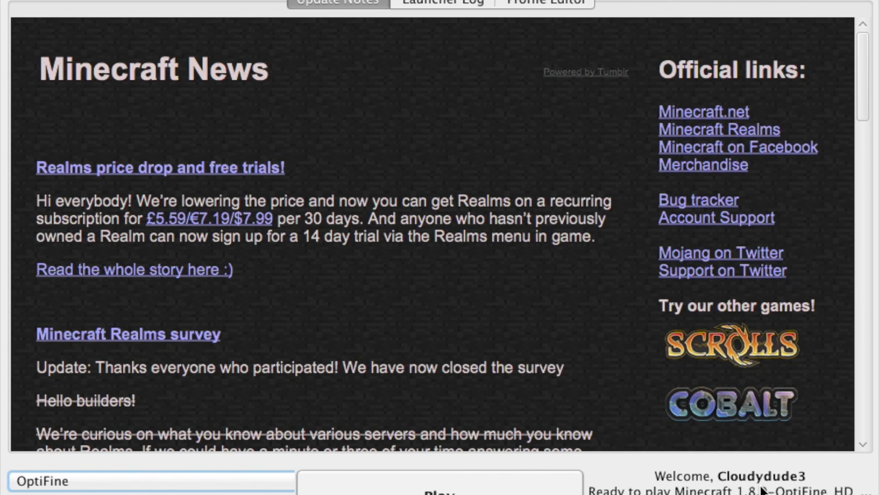
# Launch Minecraft 1.8.9 with the OptiFine profile and go to Options from the title menu.
pyautogui.click(499, 487)
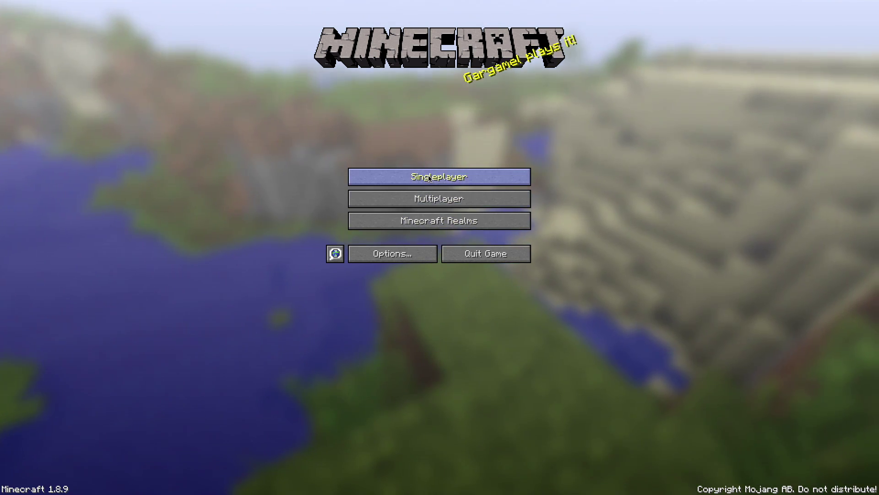
pyautogui.click(434, 195)
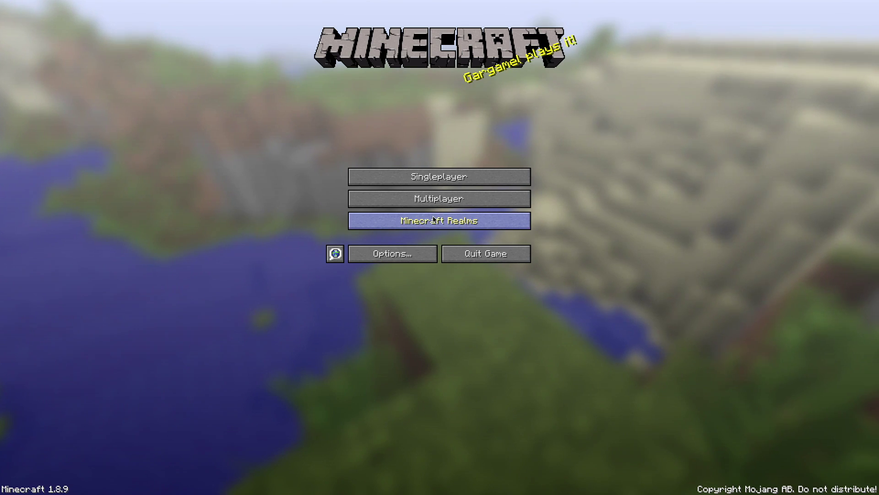
pyautogui.click(403, 255)
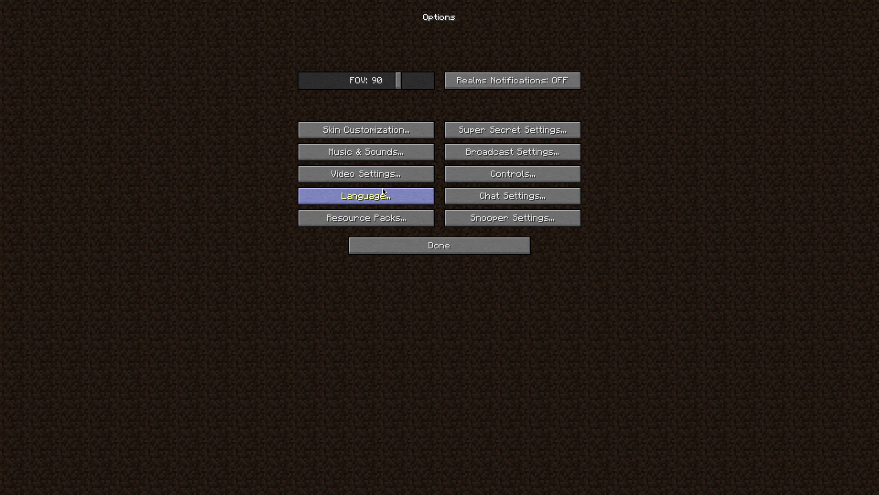
# In Controls, rebind Zoom to R and Sprint to C, then return to the main menu.
pyautogui.click(499, 171)
pyautogui.scroll(-5, 387, 176)
pyautogui.scroll(-13, 387, 176)
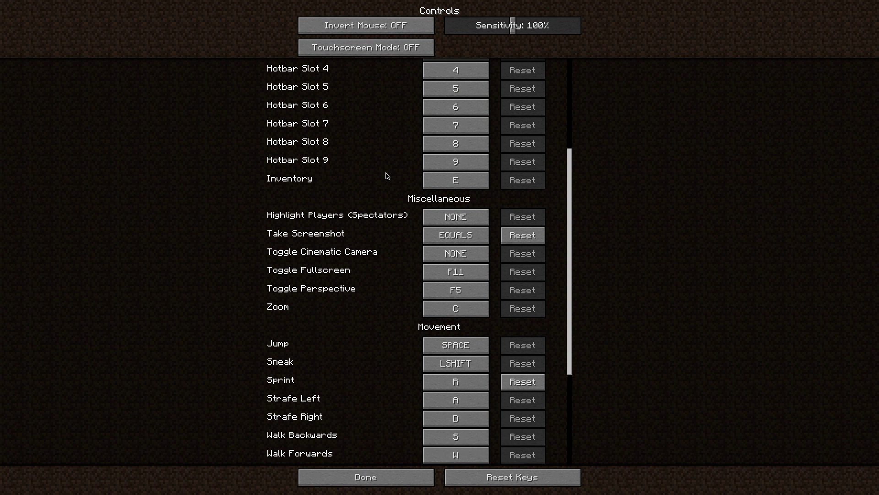
pyautogui.scroll(-2, 387, 176)
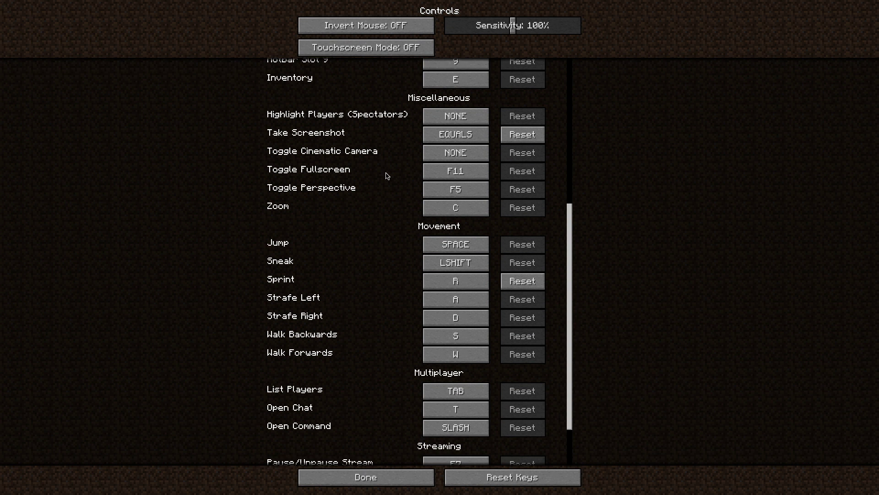
pyautogui.scroll(3, 387, 176)
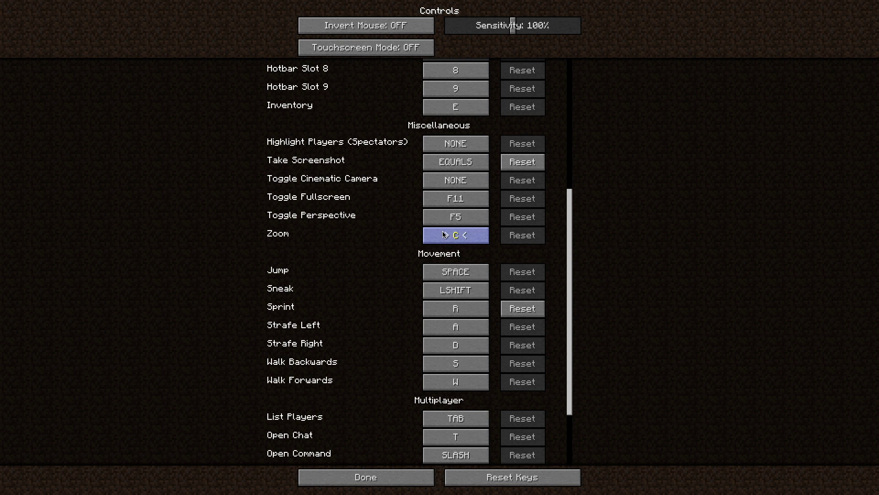
pyautogui.press('r')
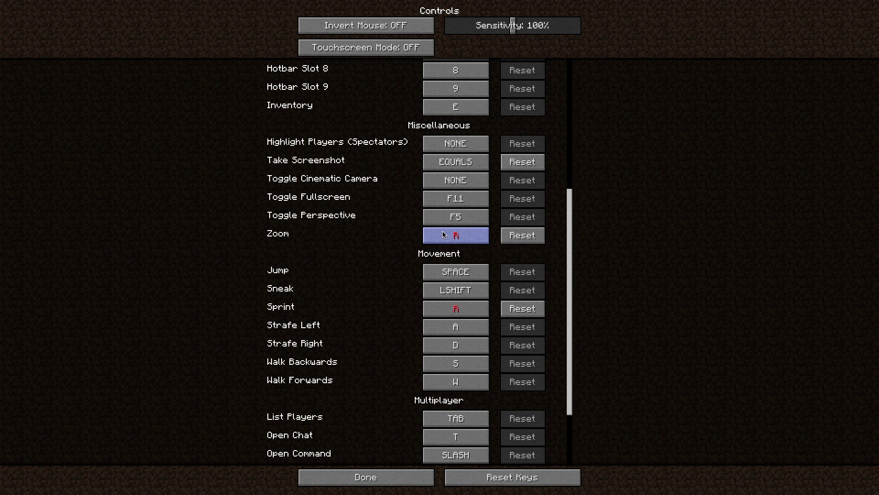
pyautogui.click(472, 311)
pyautogui.press('c')
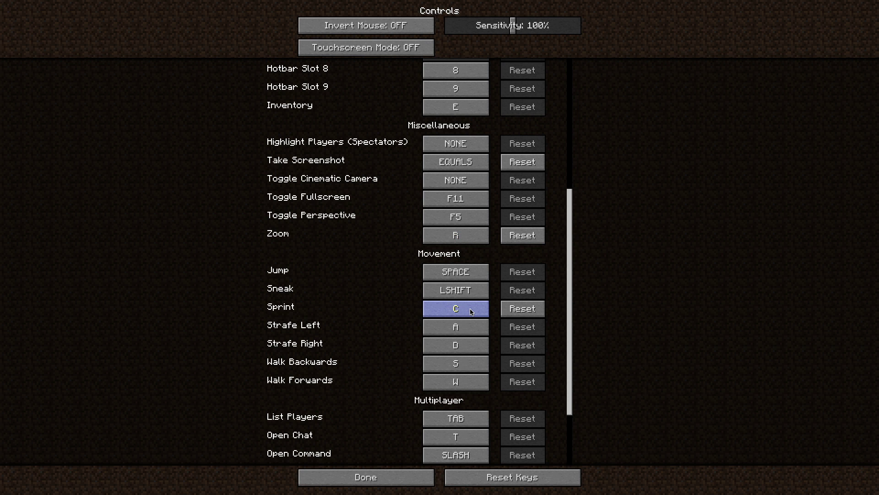
pyautogui.click(409, 478)
pyautogui.click(476, 247)
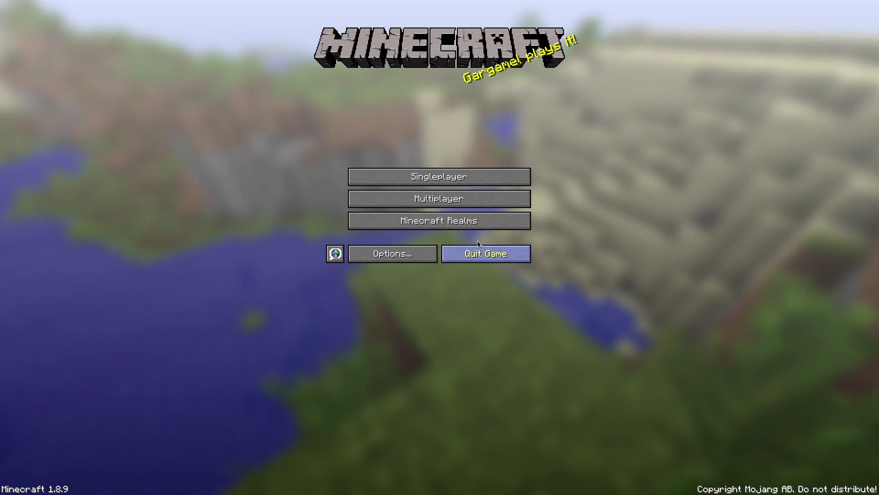
# Join the Mineplex server from the Multiplayer list and walk toward the Arcade portals.
pyautogui.click(460, 189)
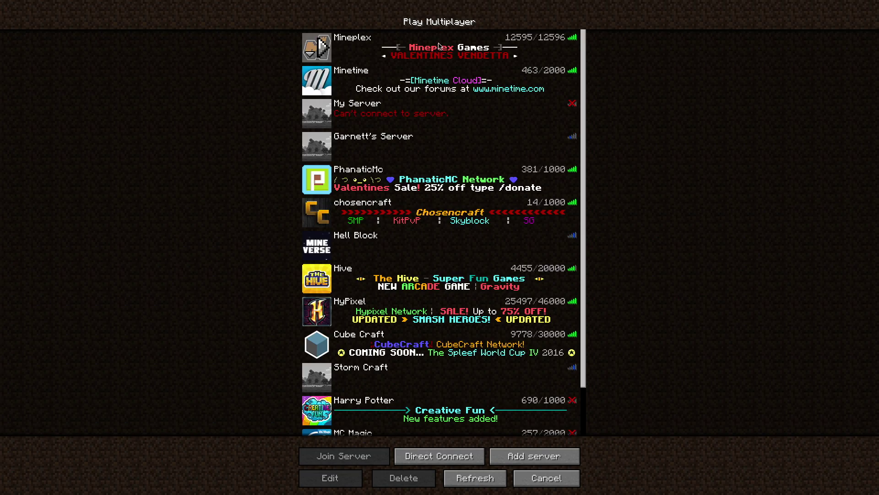
pyautogui.click(364, 456)
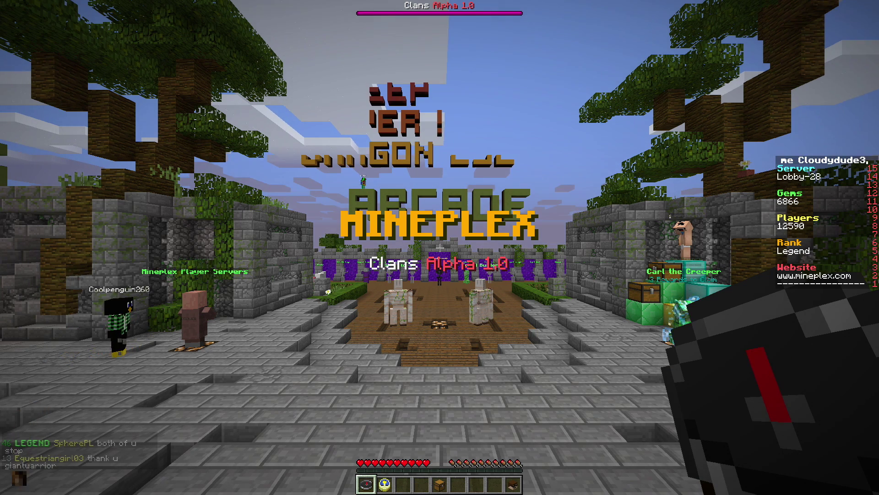
pyautogui.press('w')
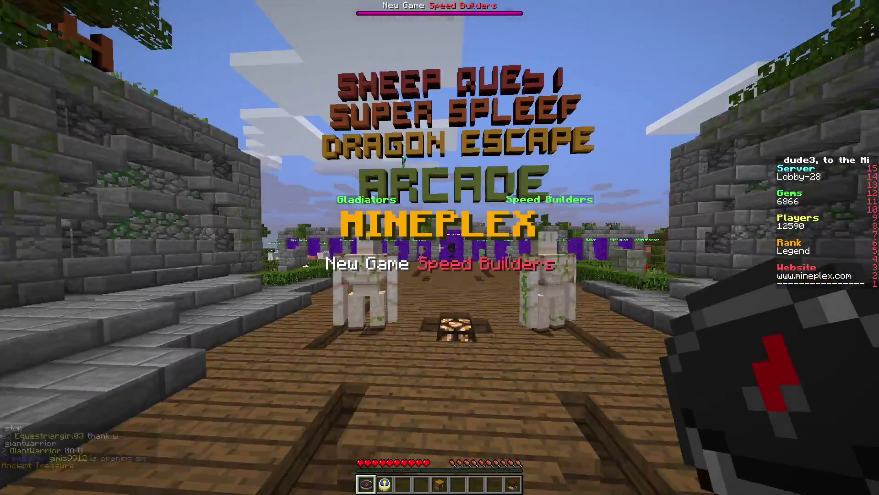
# Walk past the Capture the Flag signs, then back to face the treasure ruin.
pyautogui.press('w')
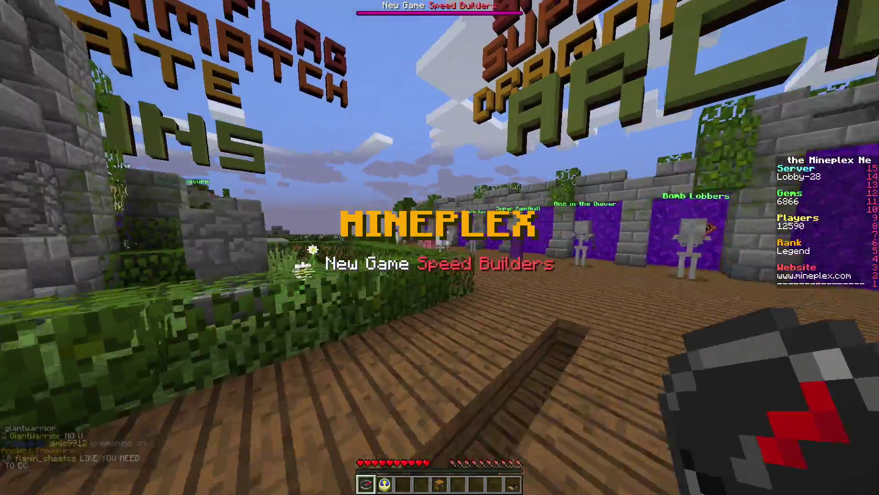
pyautogui.press('w')
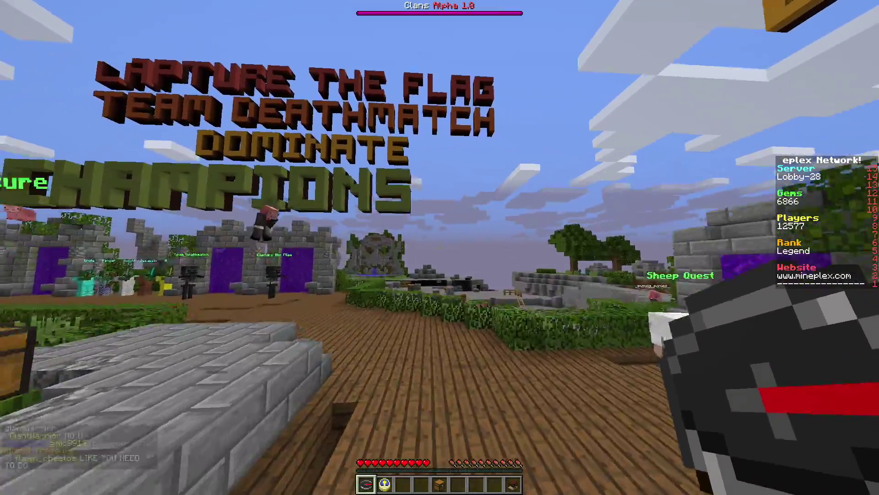
pyautogui.press('w')
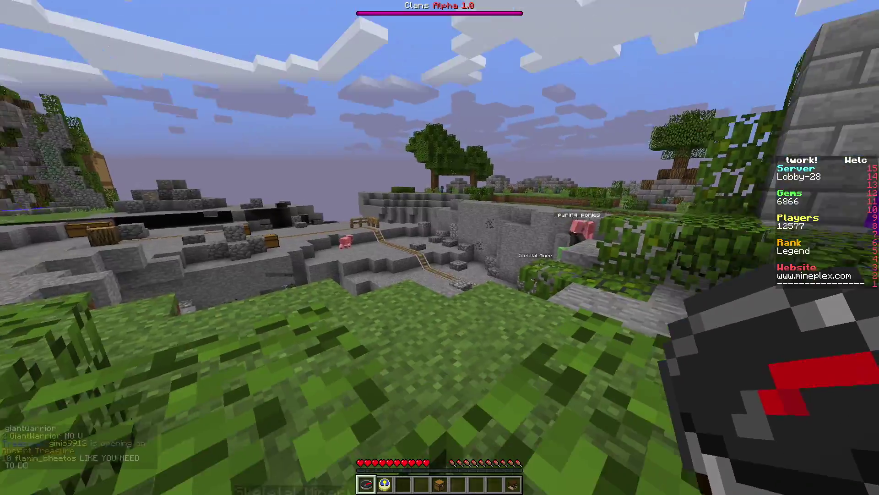
pyautogui.press('s')
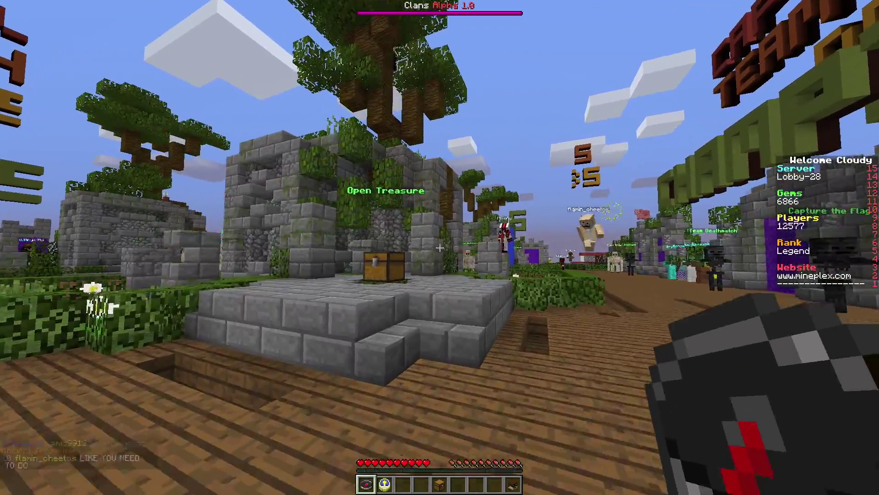